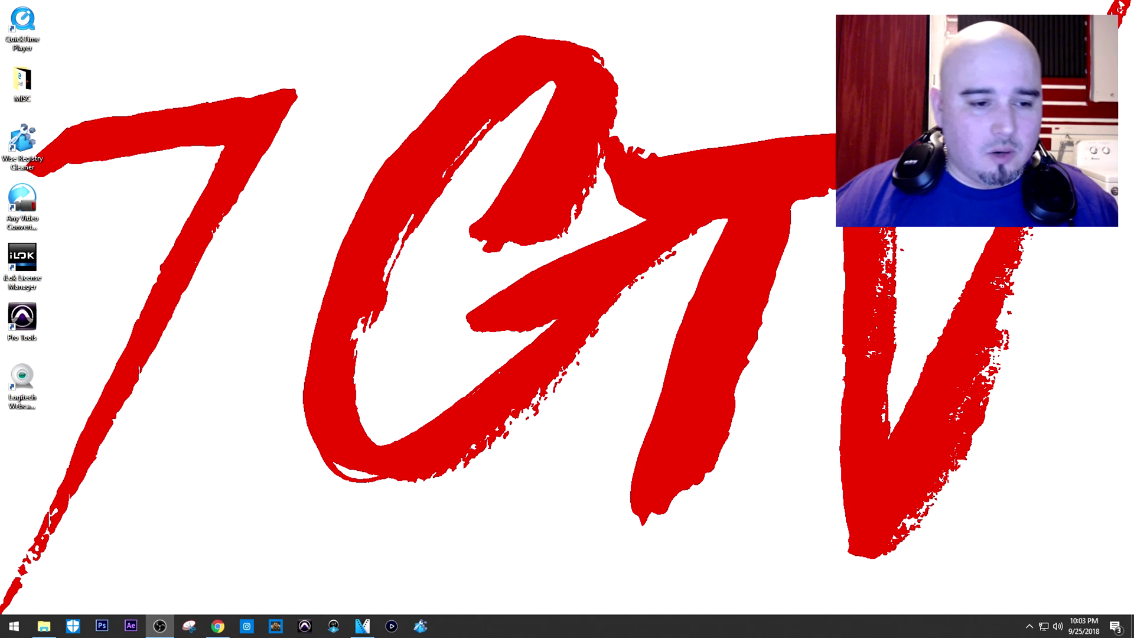
- Launch Settings maximized and go to Privacy > Camera, with app camera access on
left_click(14, 627)
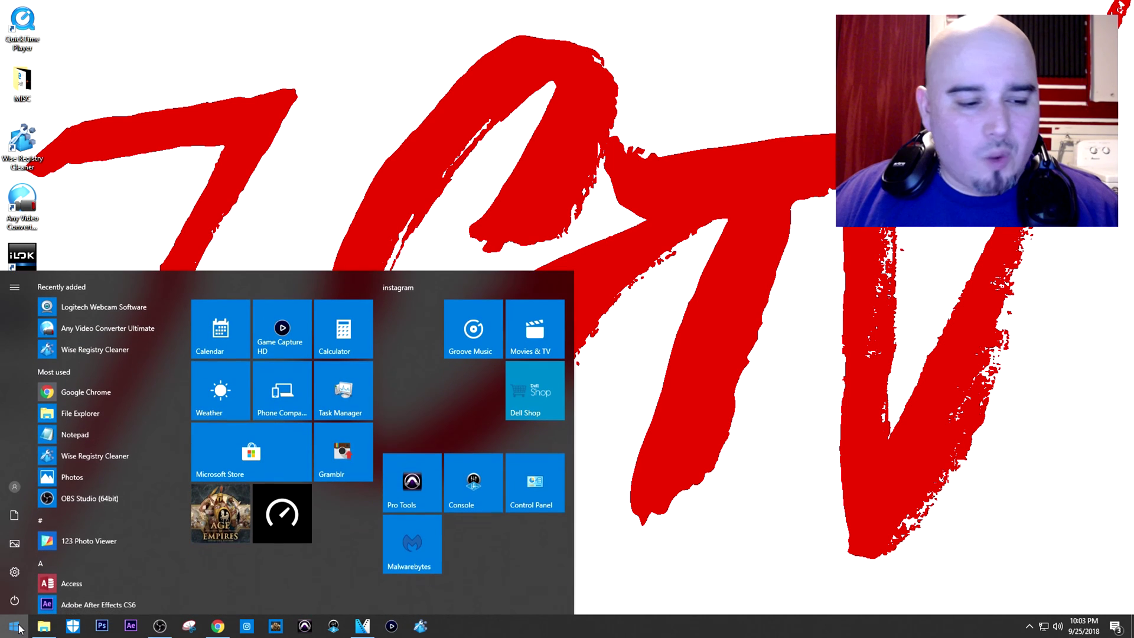
left_click(15, 572)
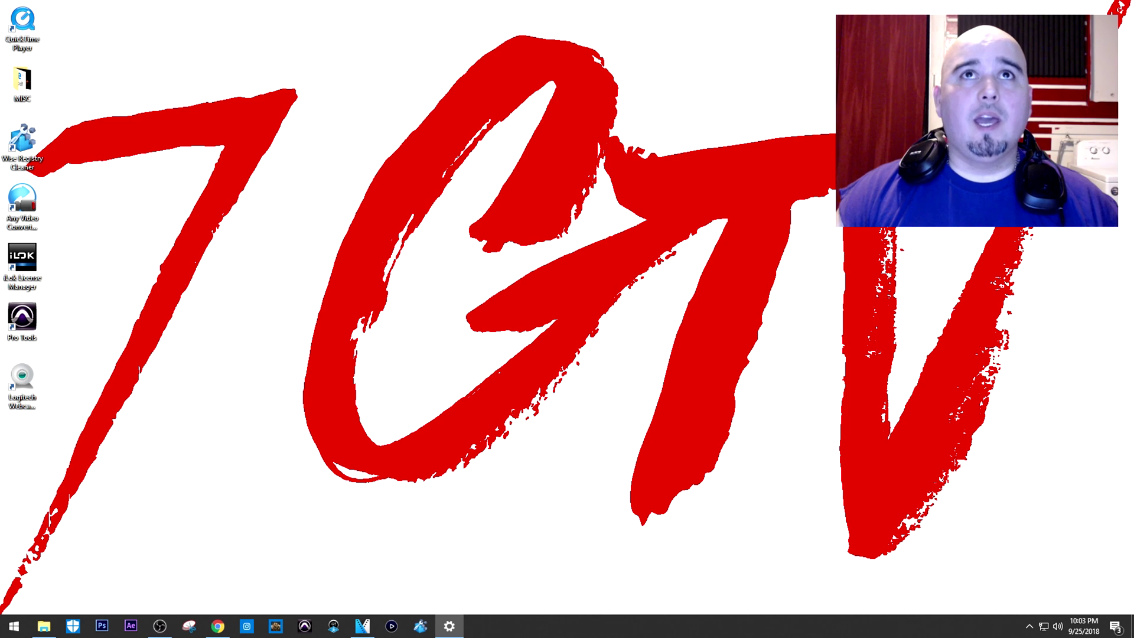
left_click_drag(506, 112, 625, 52)
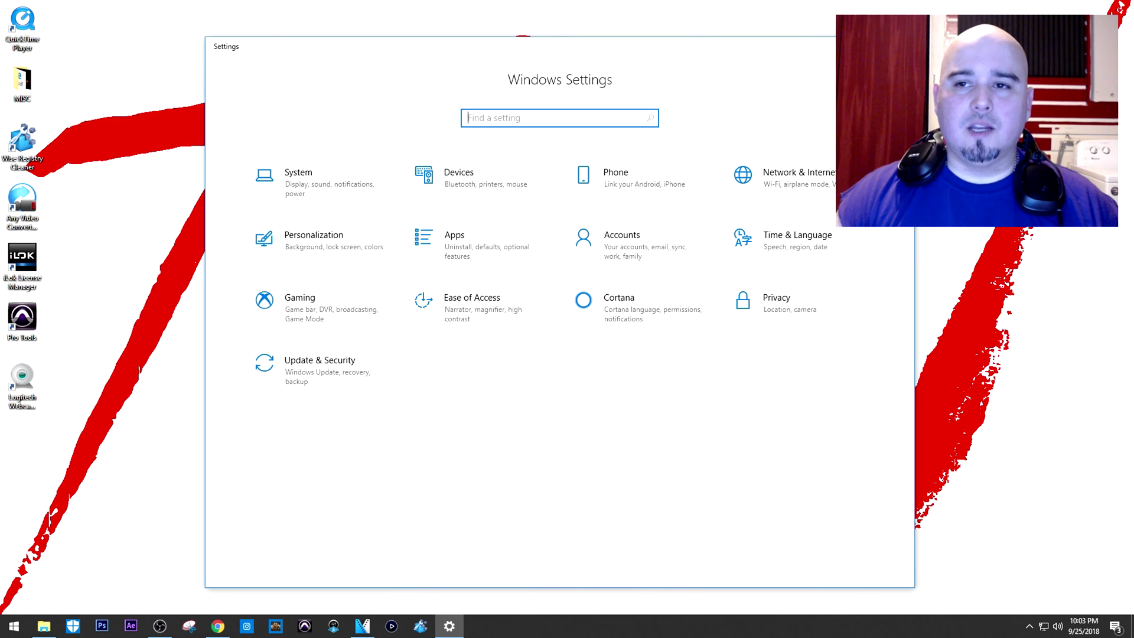
key("super+Up")
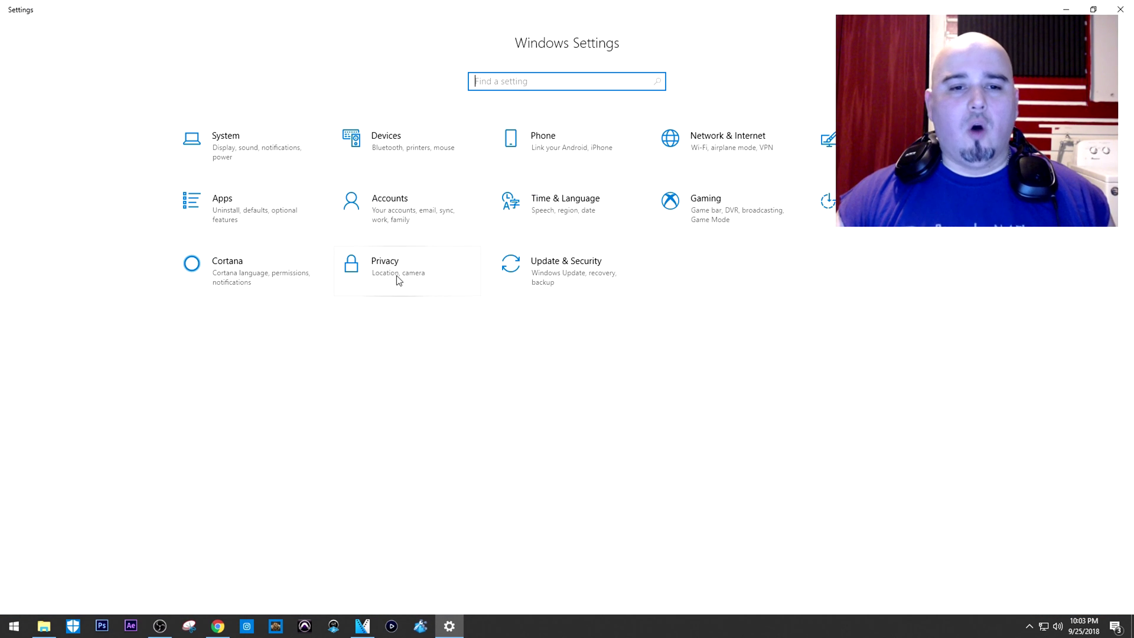
left_click(395, 275)
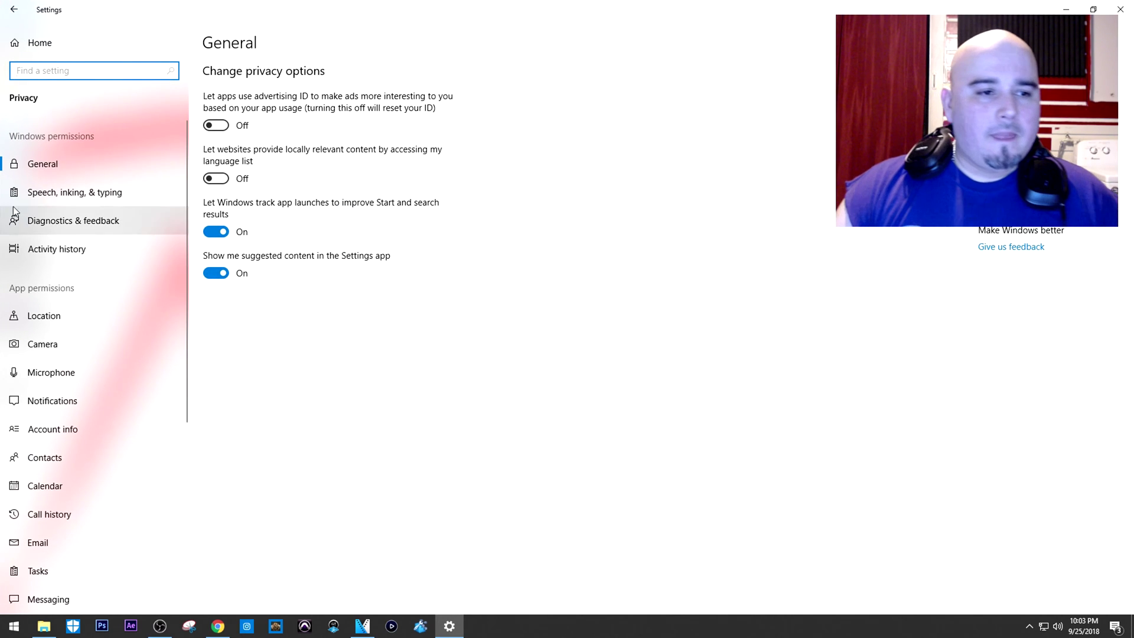
left_click(47, 348)
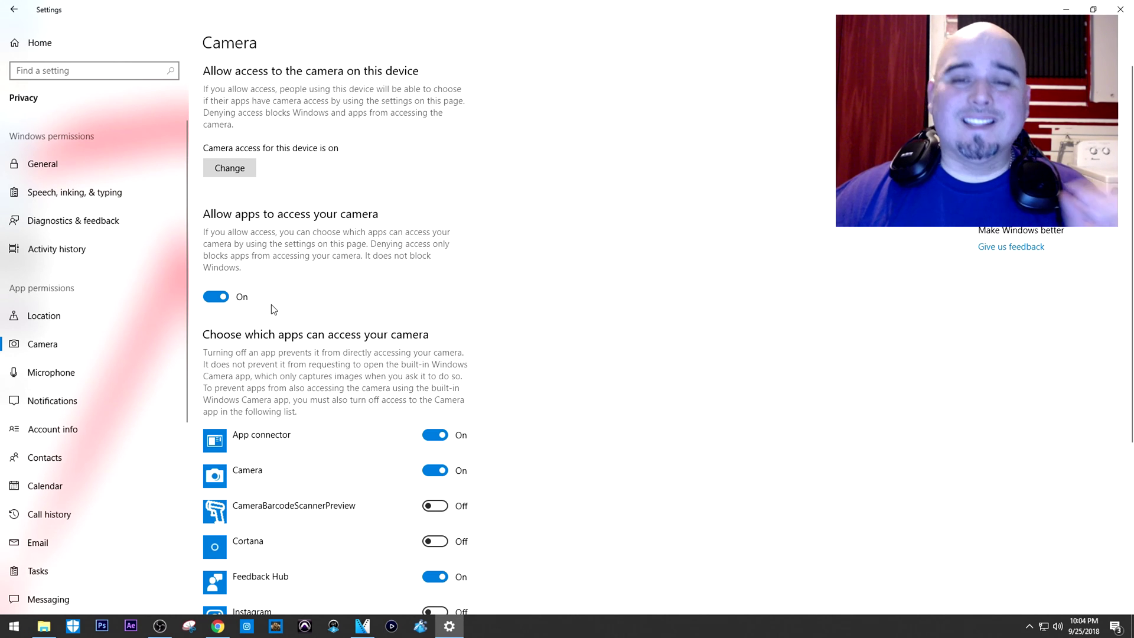
- Bring up the Start menu again and select the Settings gear
left_click(13, 627)
left_click(14, 628)
left_click(15, 571)
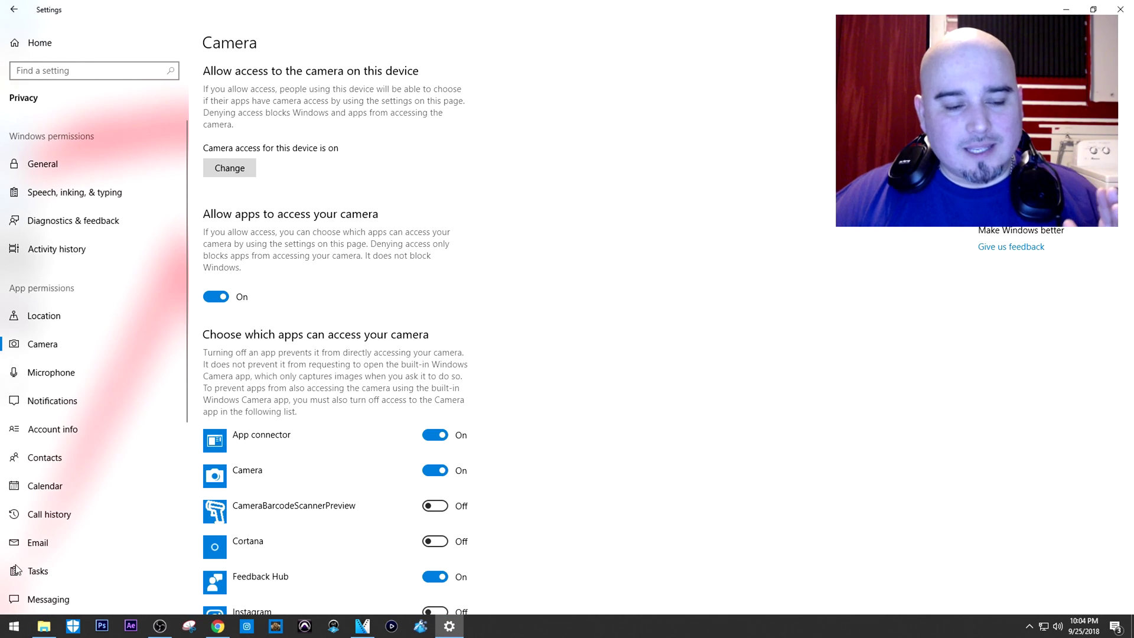
- Restart Settings, recheck Privacy > Camera app access is On, then show the desktop with Win+D
left_click(1126, 9)
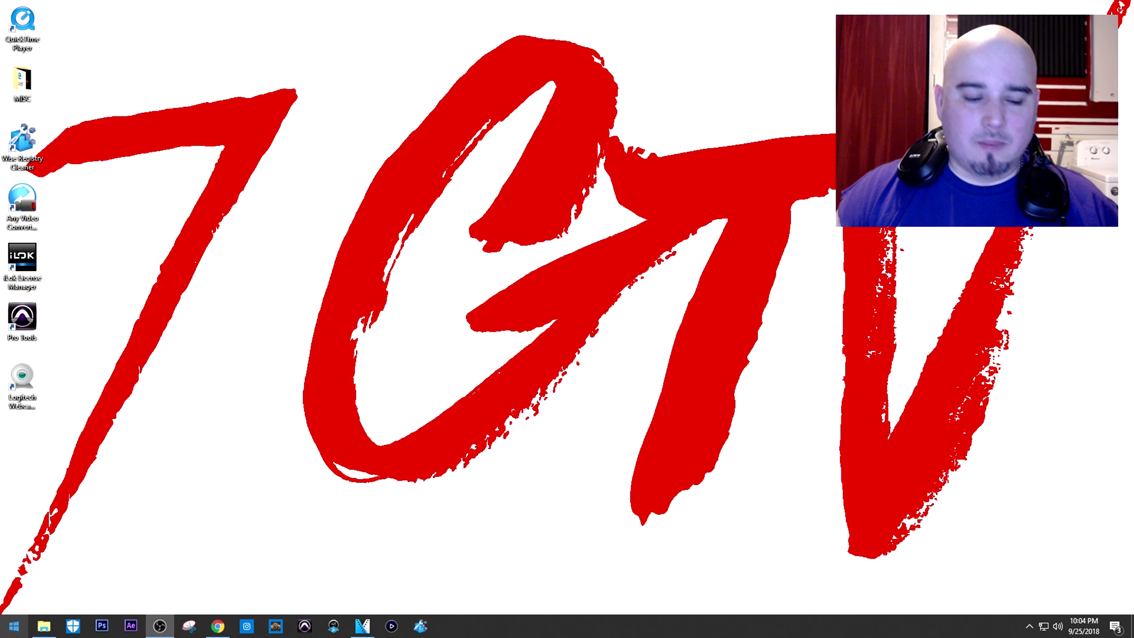
left_click(13, 628)
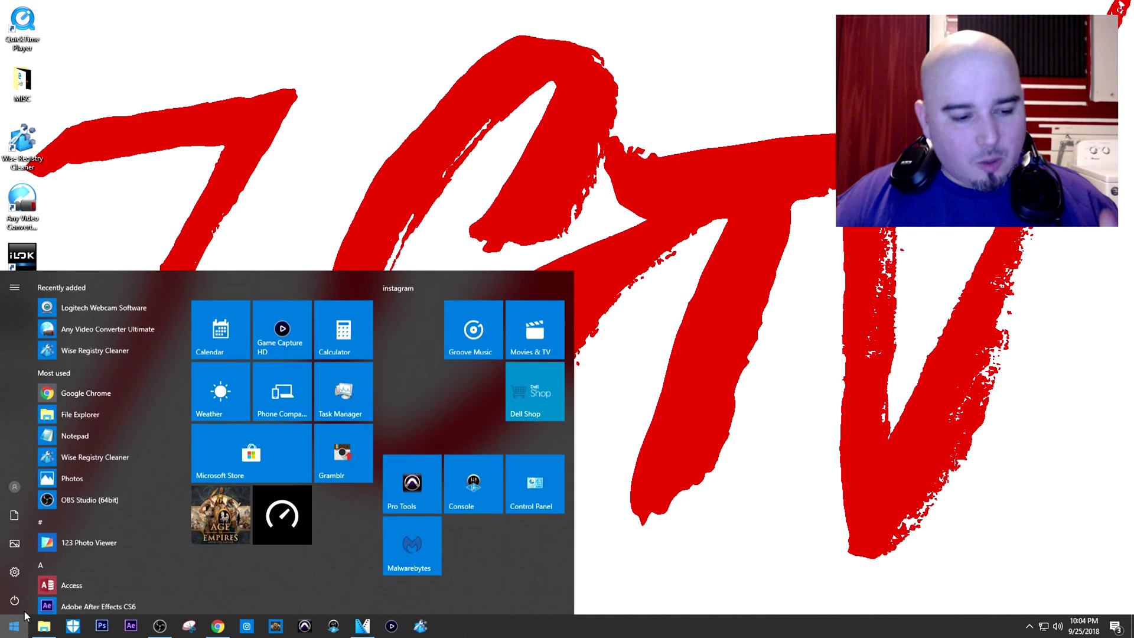
left_click(17, 574)
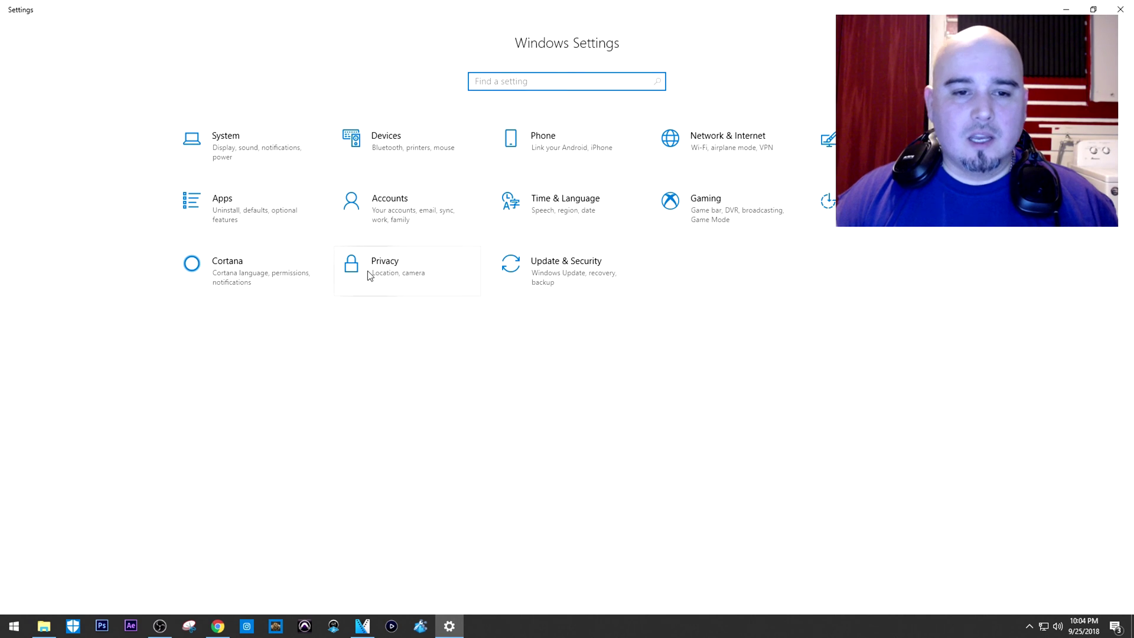
left_click(431, 269)
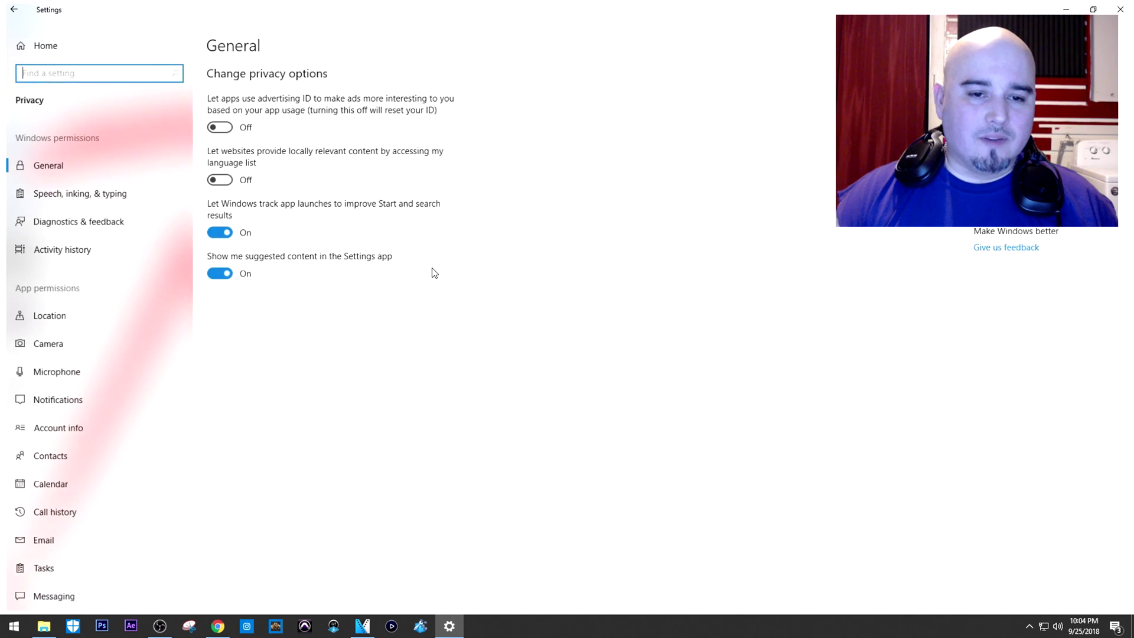
left_click(96, 343)
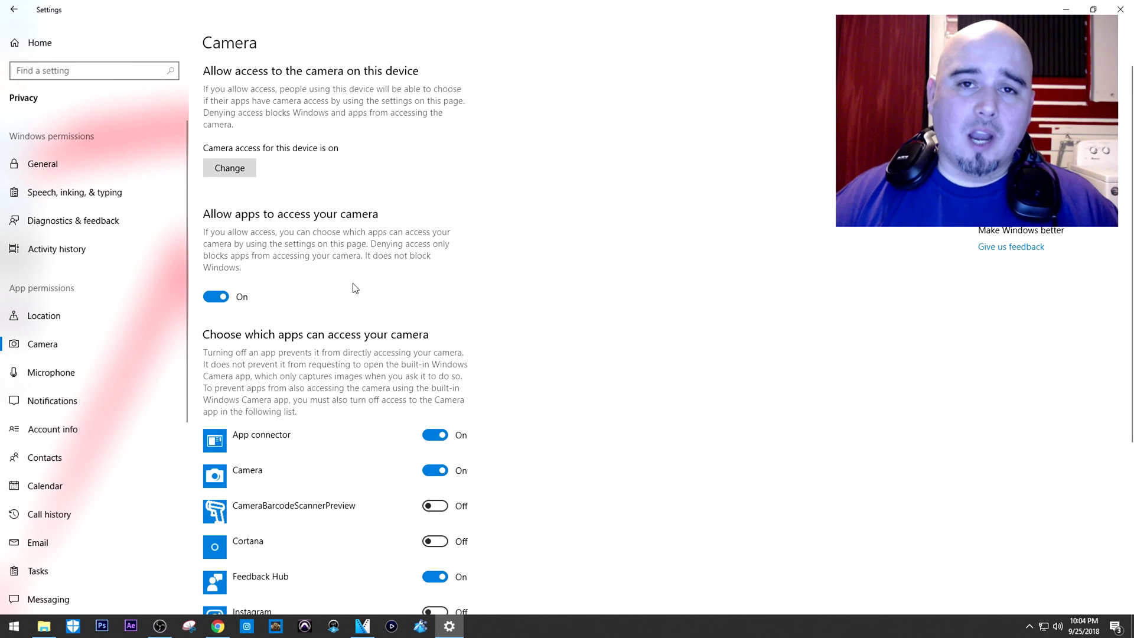
key("super+d")
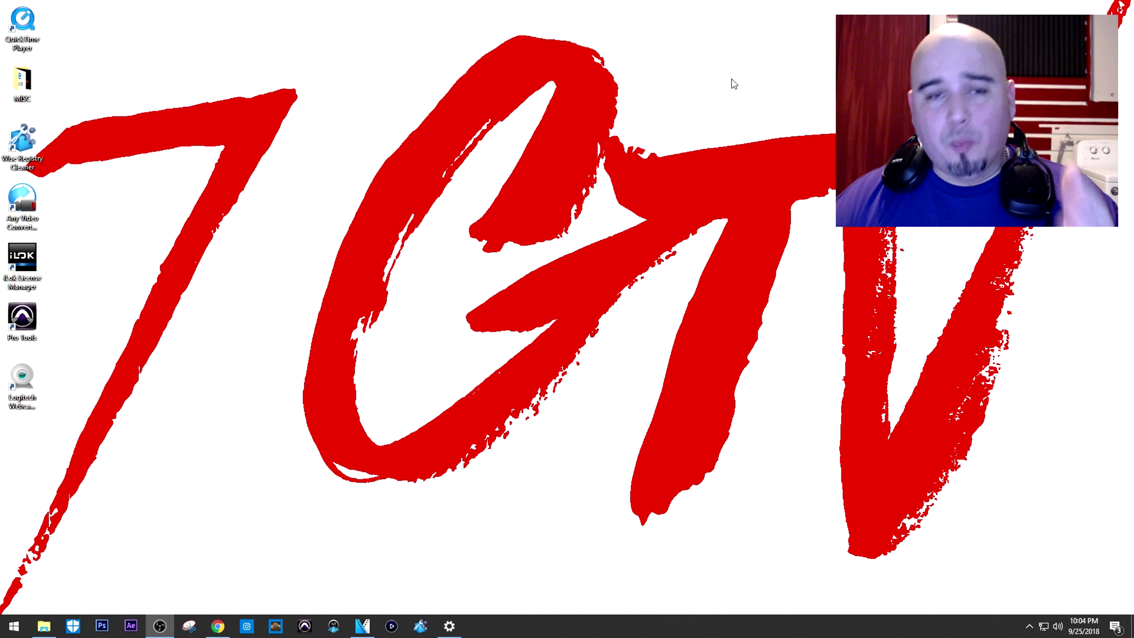